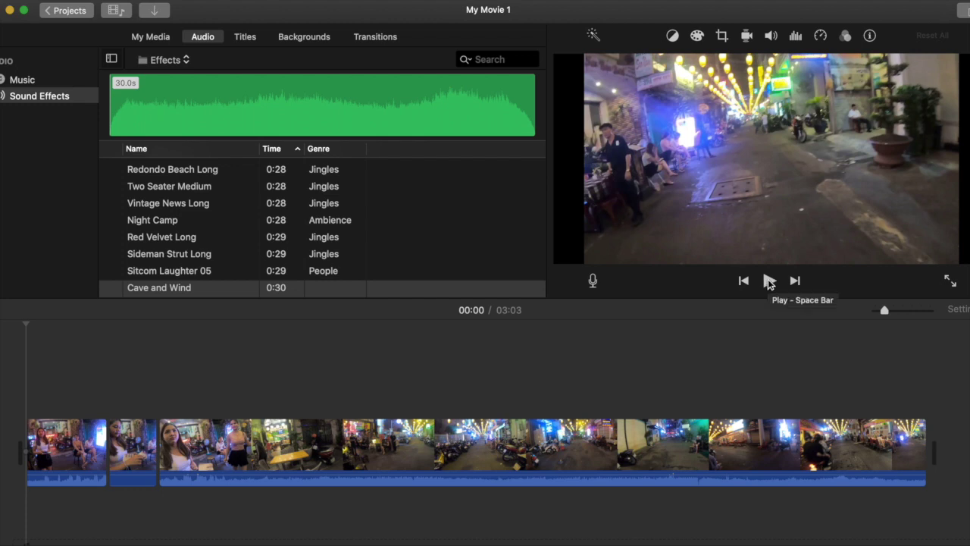
Step: Play the opening of the movie, adjusting the system volume, then pause
left_click(768, 282)
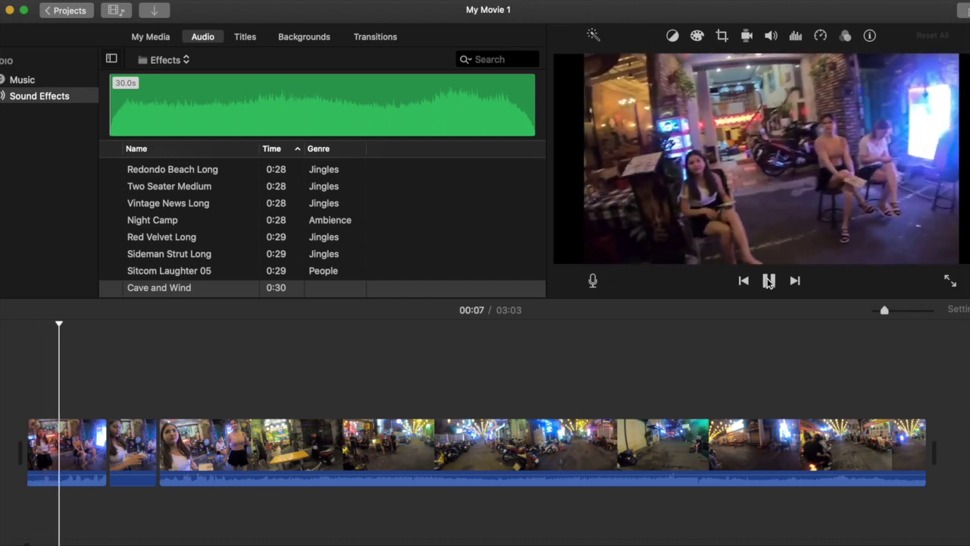
key("XF86AudioMute")
key("XF86AudioRaiseVolume")
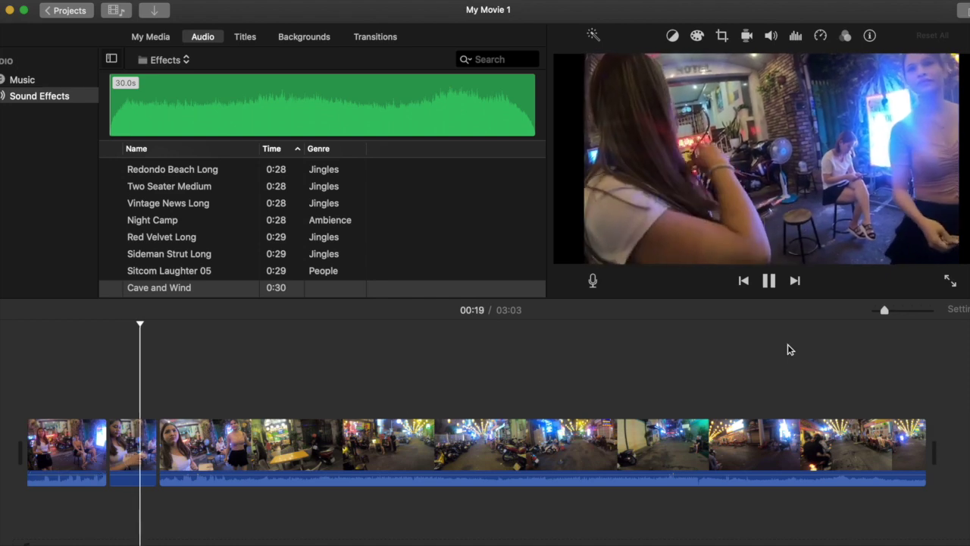
left_click(769, 281)
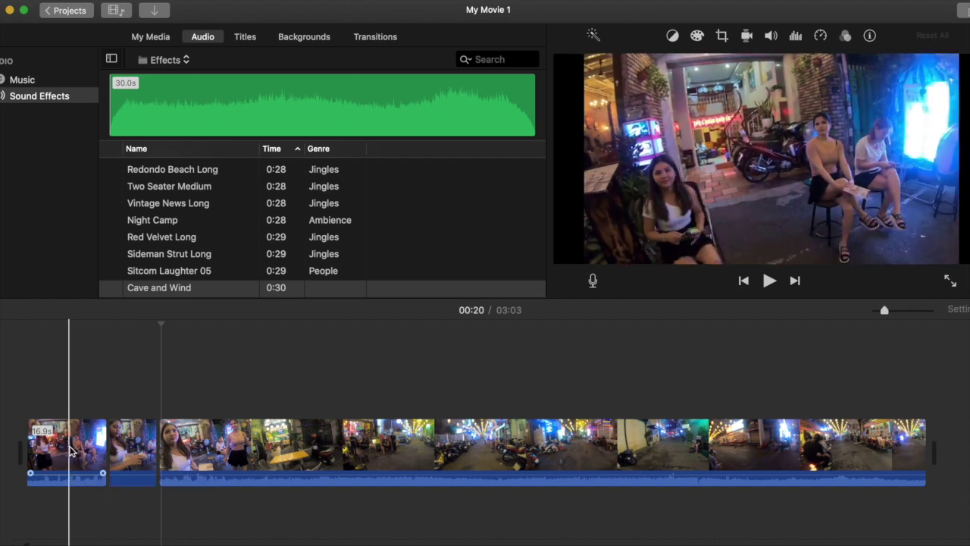
Step: Split the first clip at 00:09, leaving a separate 7.8-second second piece
left_click(72, 452)
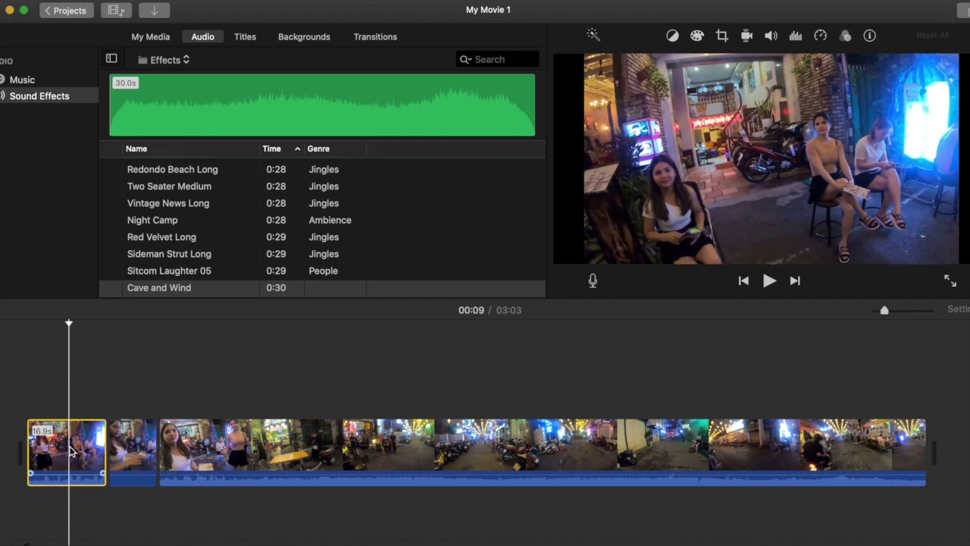
left_click(71, 409)
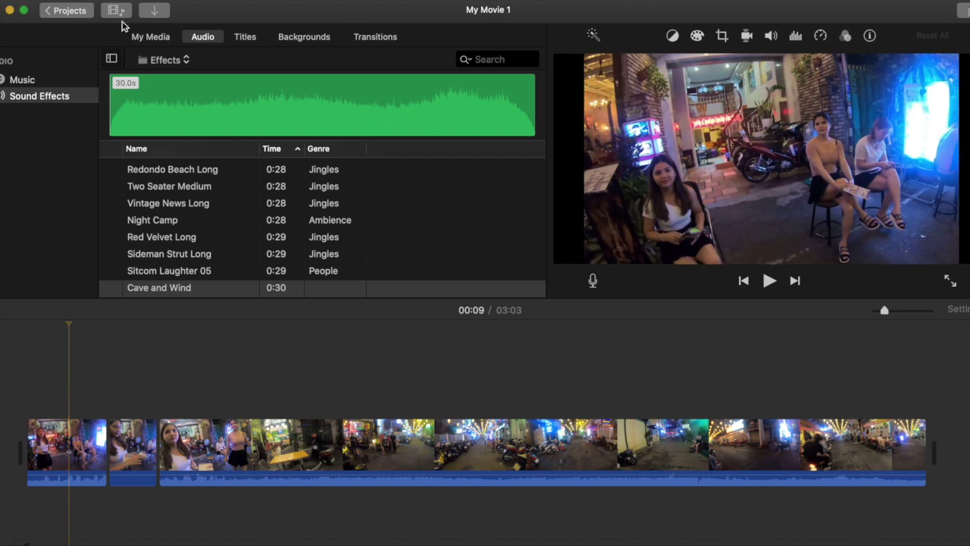
left_click(76, 0)
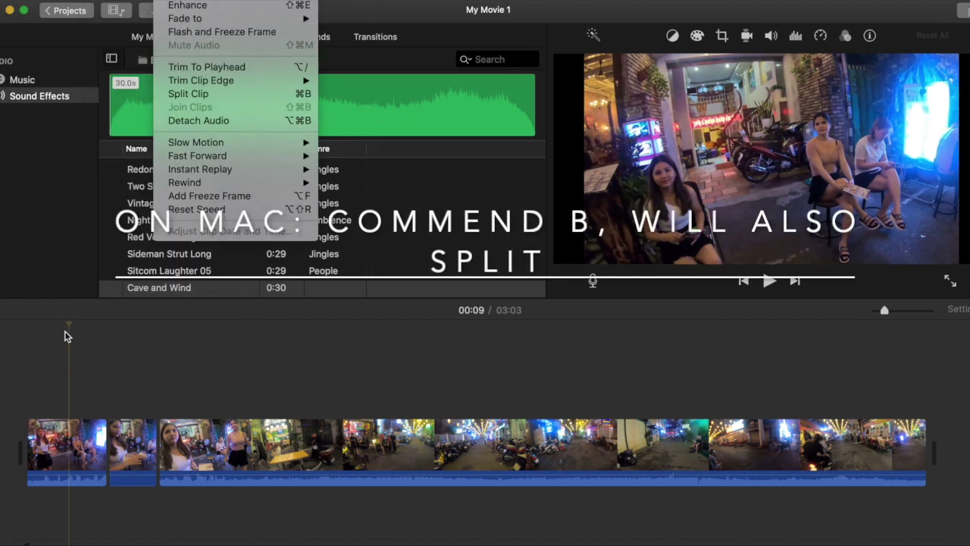
left_click(182, 94)
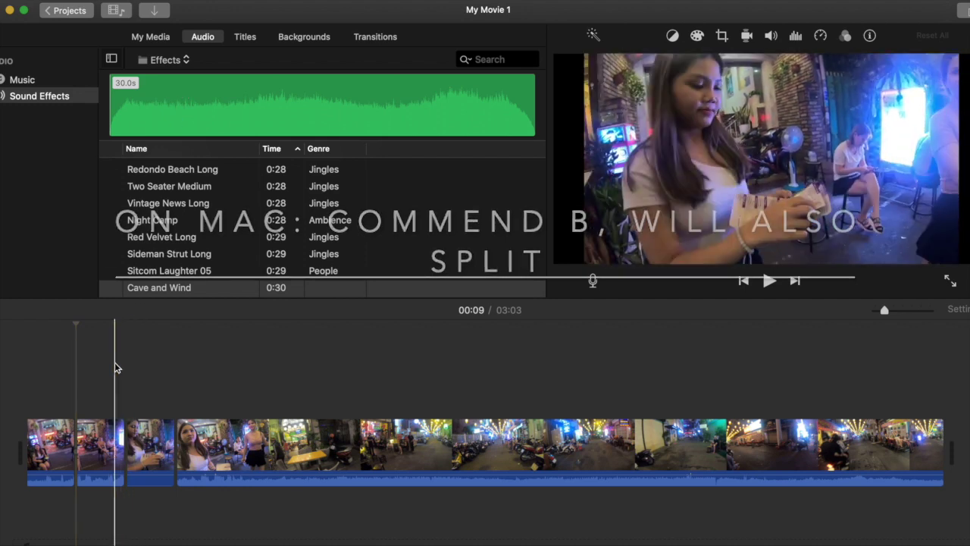
left_click(94, 458)
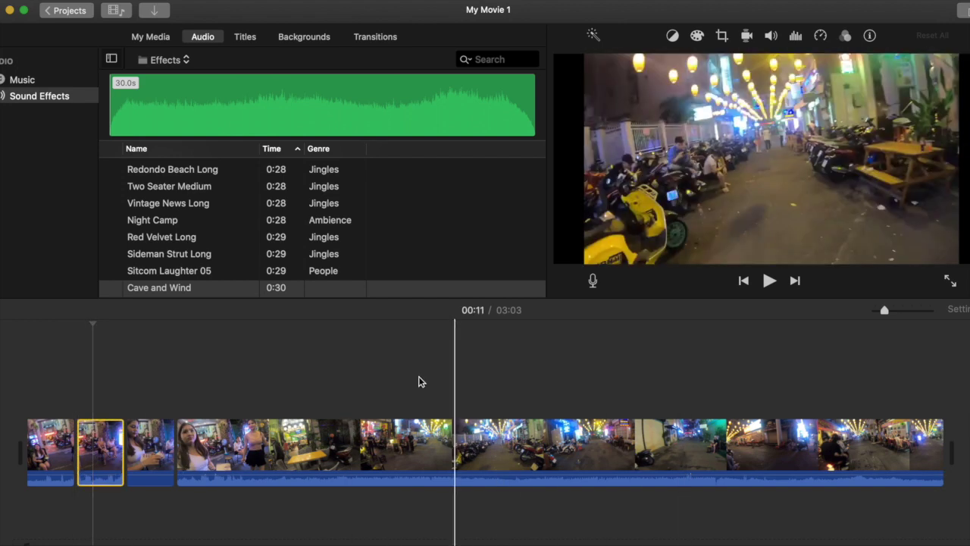
left_click(78, 431)
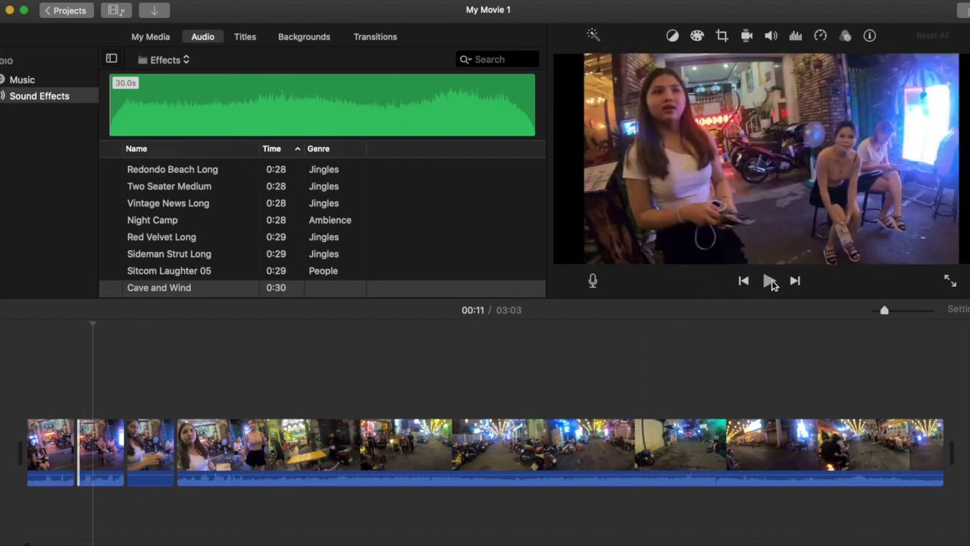
left_click(769, 281)
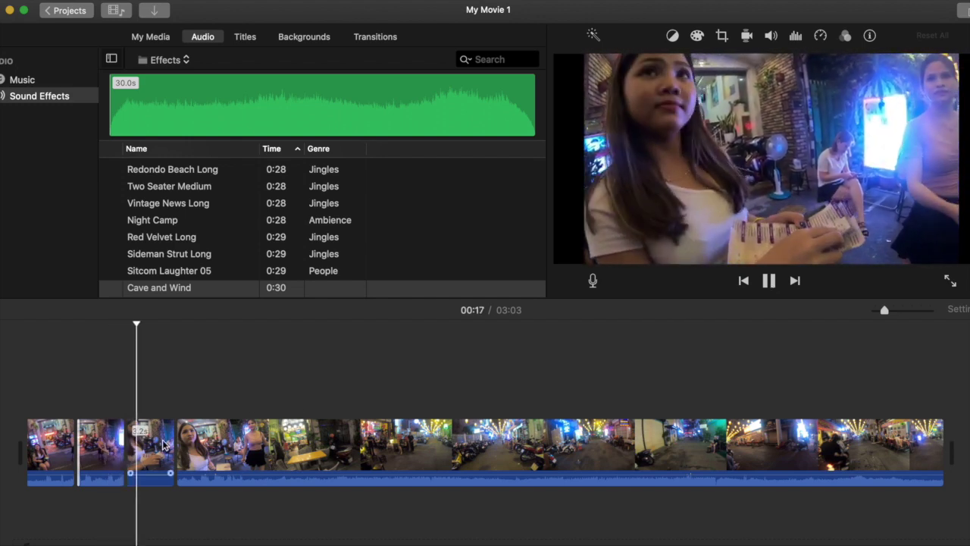
left_click(99, 444)
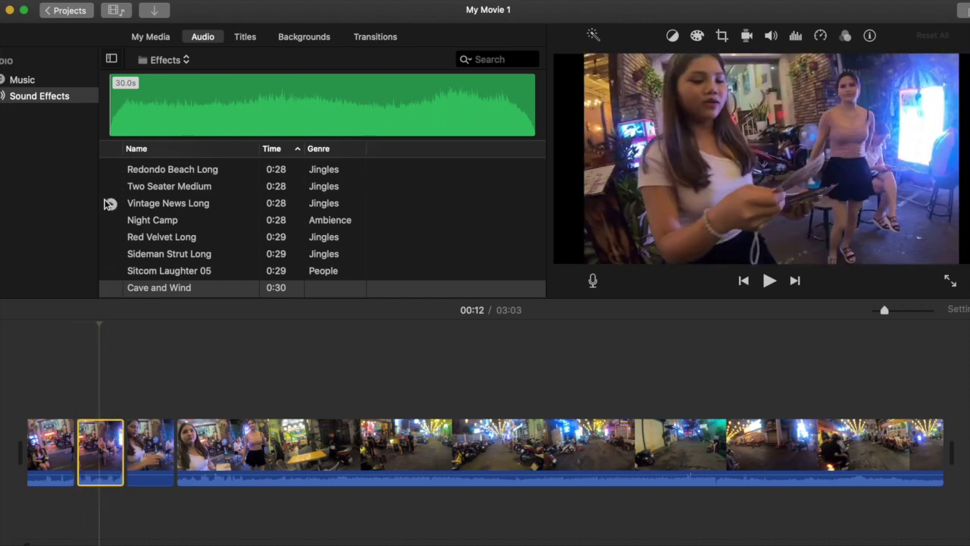
Step: Mute the 7.8-second piece's audio and return the playhead to its start at ten seconds
left_click(171, 0)
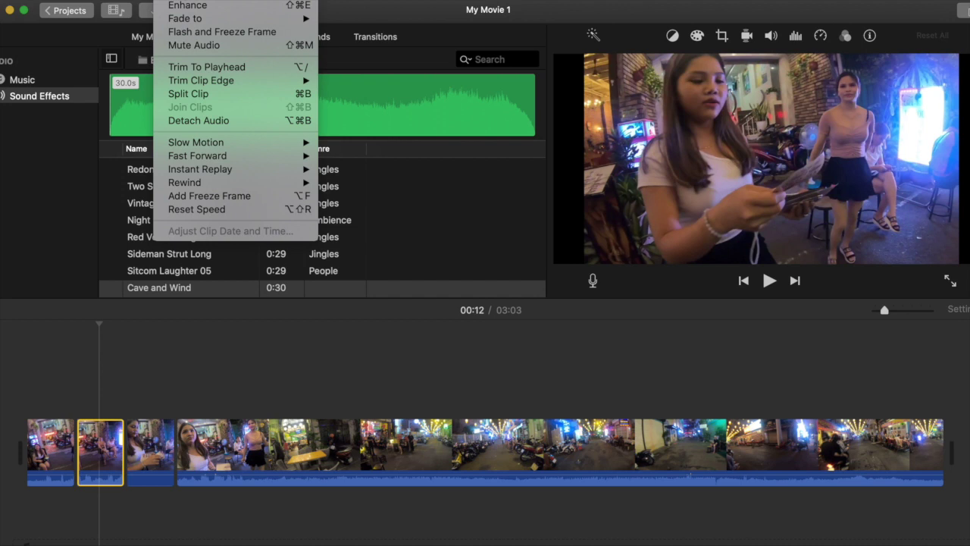
left_click(191, 45)
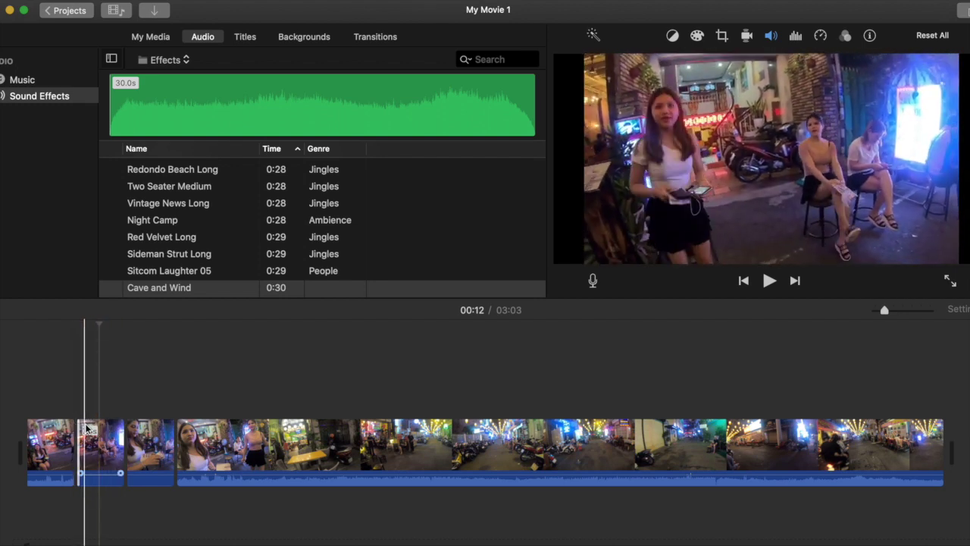
left_click(86, 429)
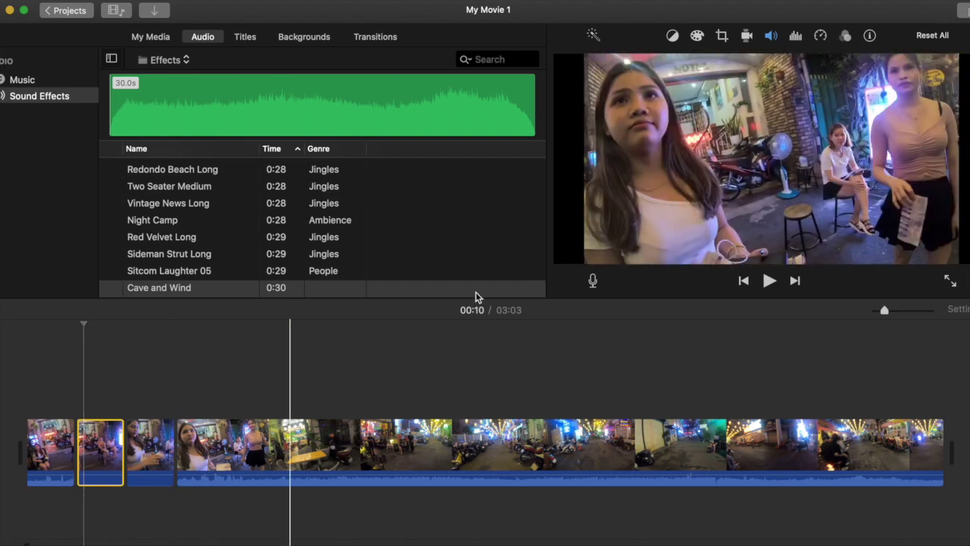
left_click(769, 282)
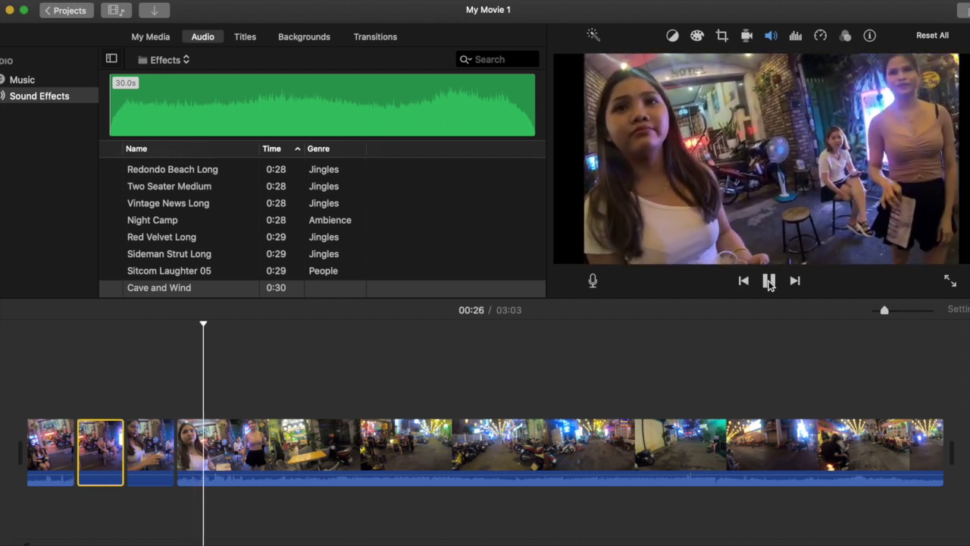
left_click(768, 282)
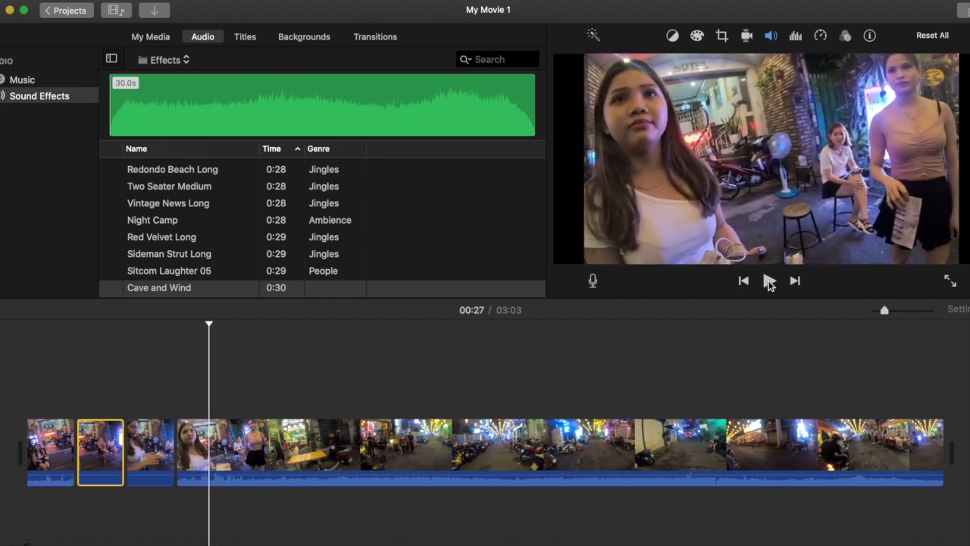